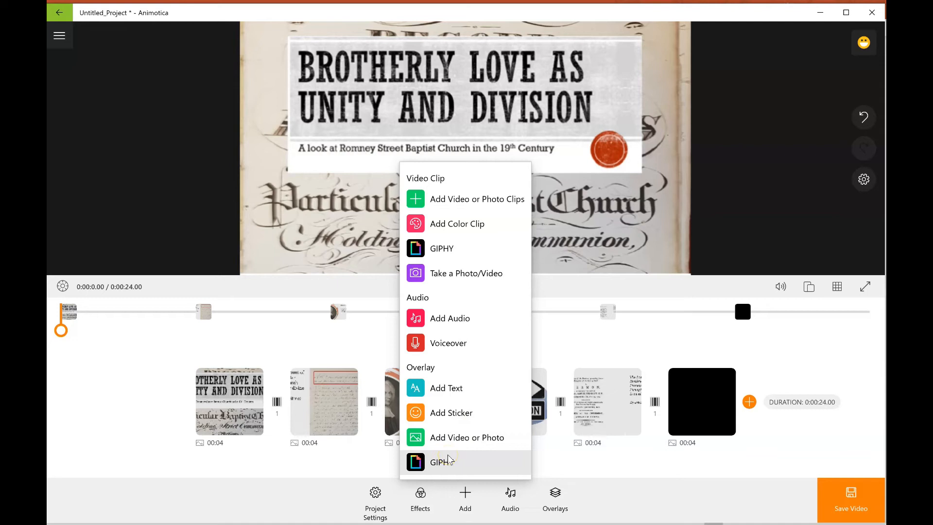
Add a text overlay reading "Here is text!" and place it over the lower part of the title slide, right of centre.
left_click(172, 451)
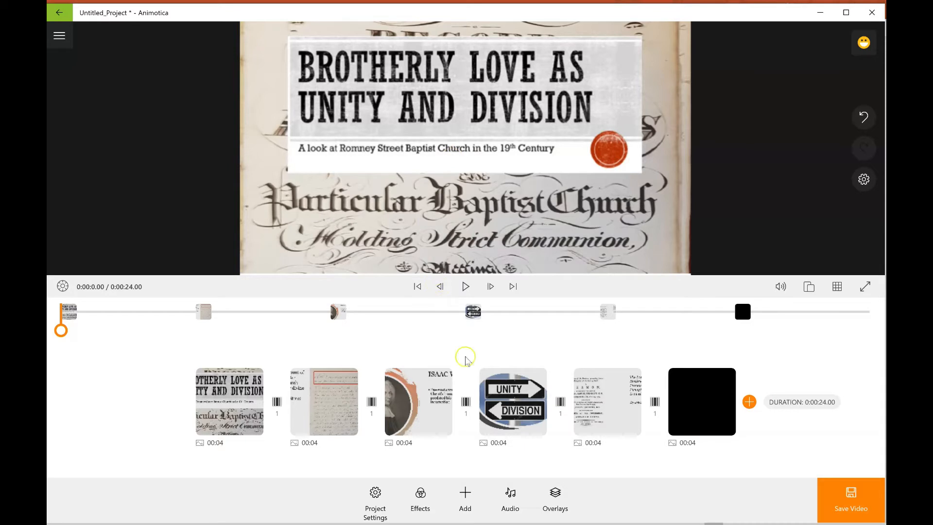
left_click(464, 506)
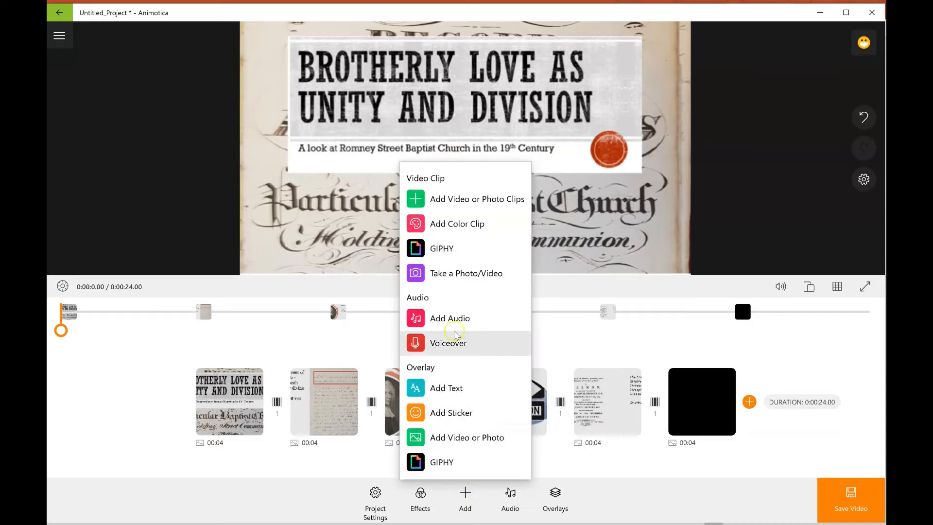
left_click(437, 389)
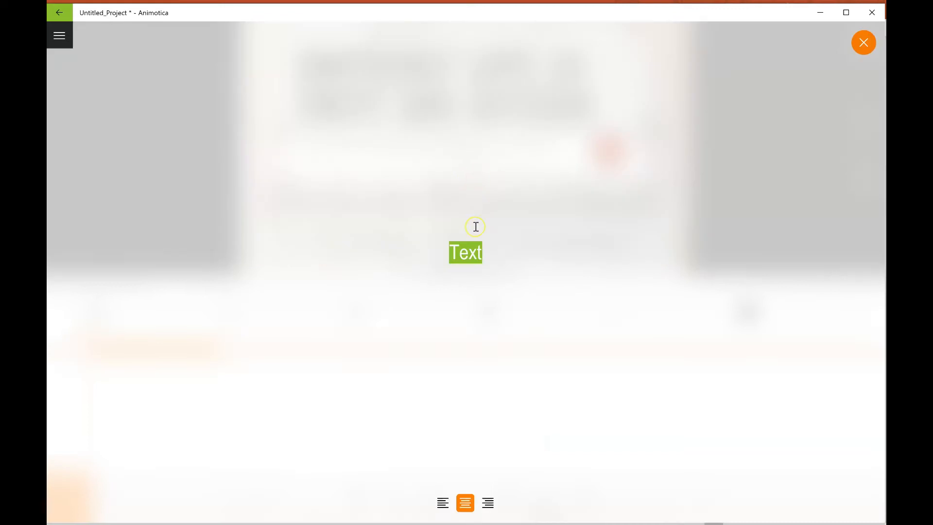
type("Here is text!")
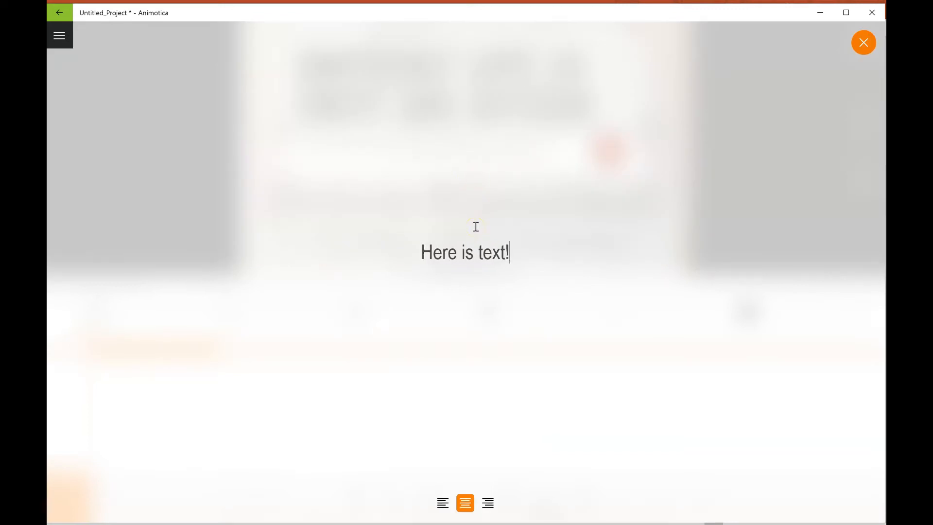
left_click(870, 50)
left_click_drag(519, 149, 583, 228)
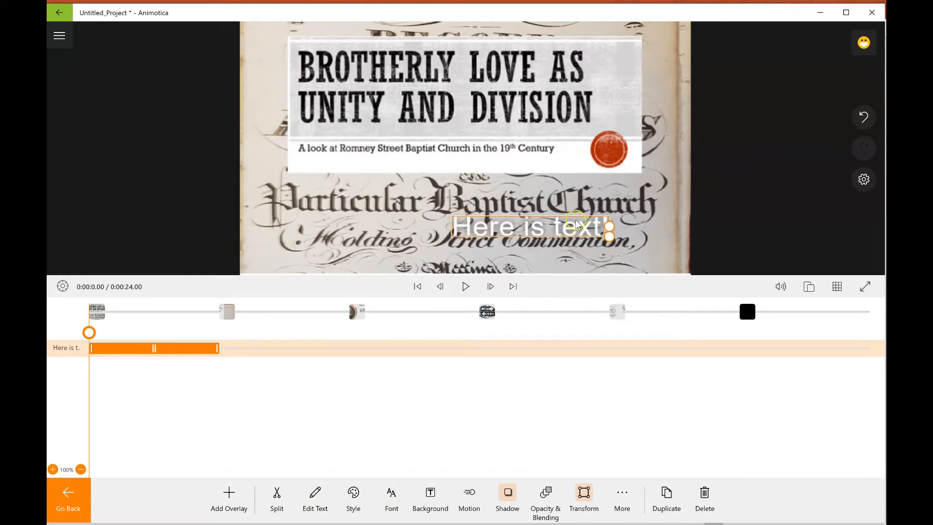
Apply the Lightning style to the text overlay and move it to the lower left of the title slide.
left_click(354, 506)
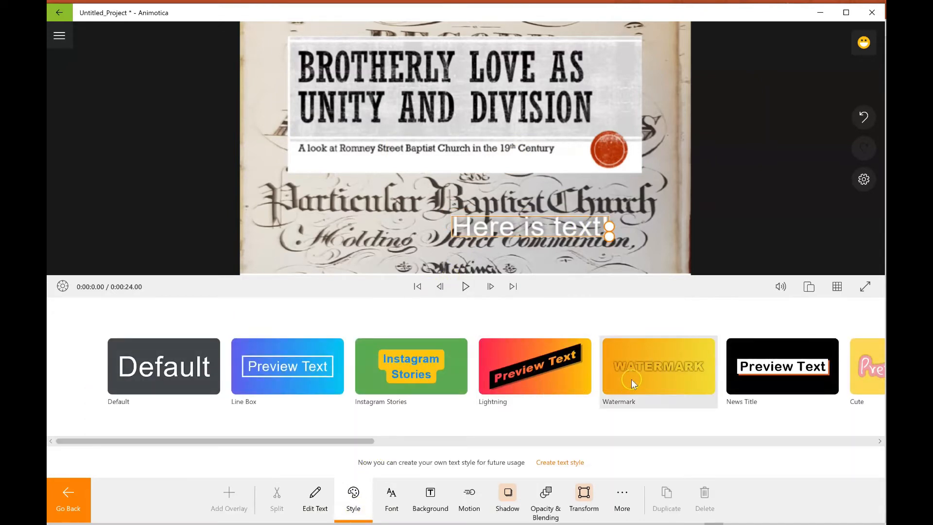
left_click(632, 379)
left_click(544, 358)
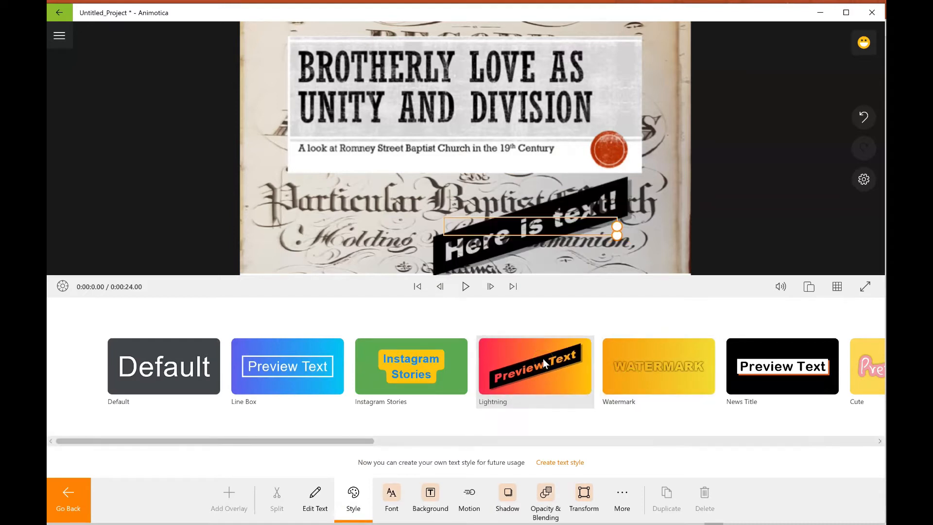
left_click(76, 504)
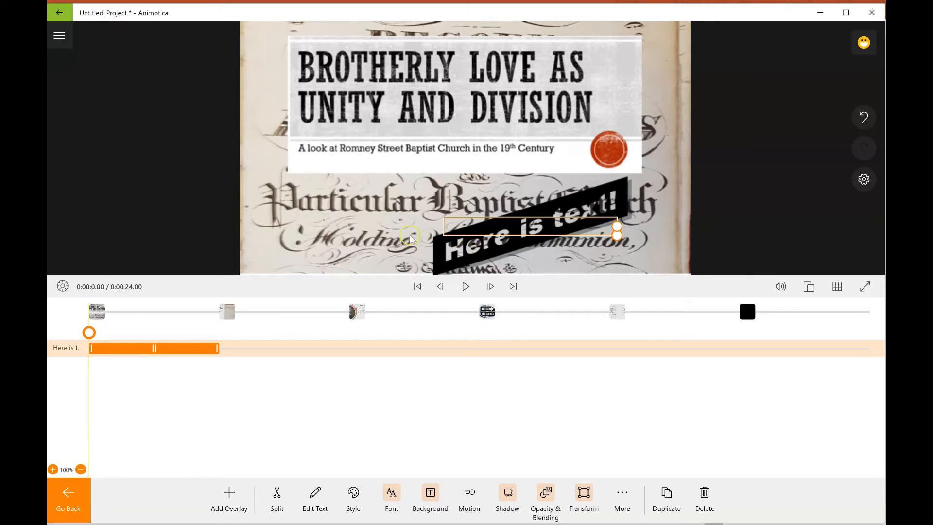
left_click_drag(465, 237, 315, 242)
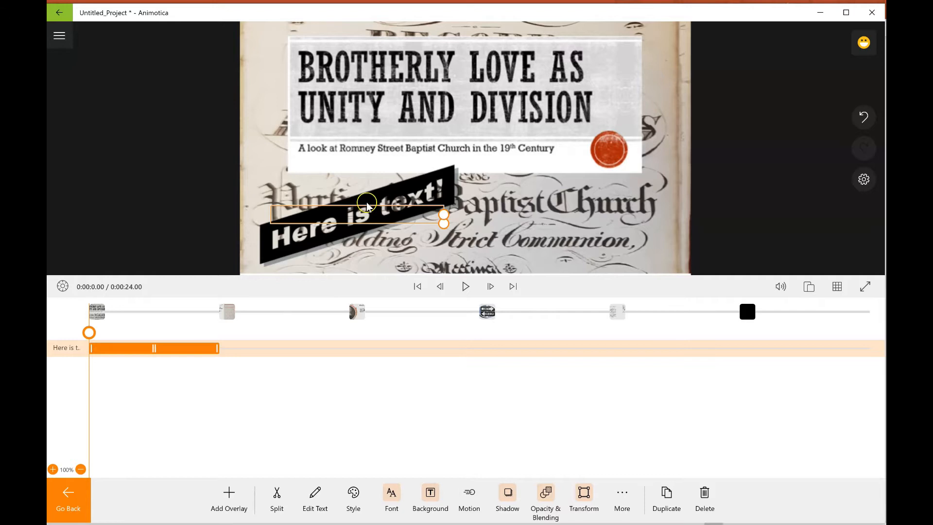
Try the Opacity and Continuous Scale text motions on the overlay, settle on Comic Rotation, and return to the main timeline.
left_click(467, 505)
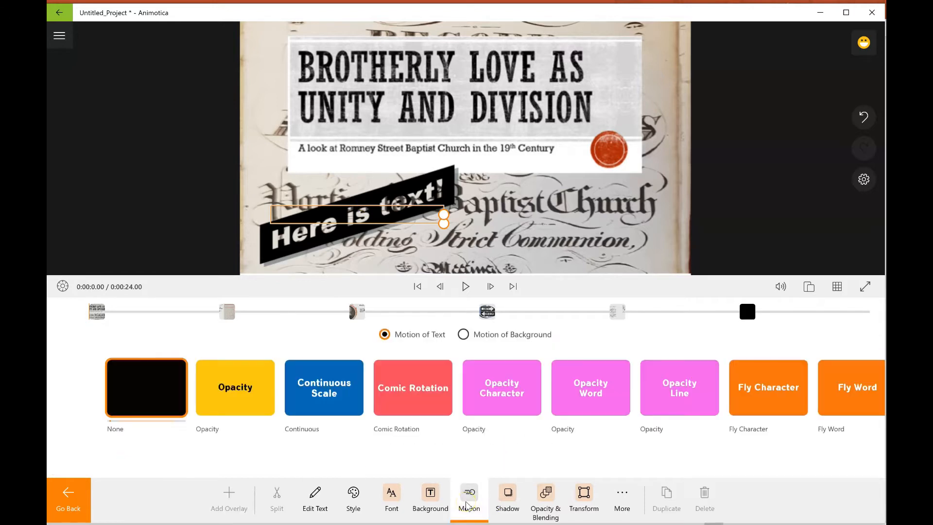
left_click(240, 360)
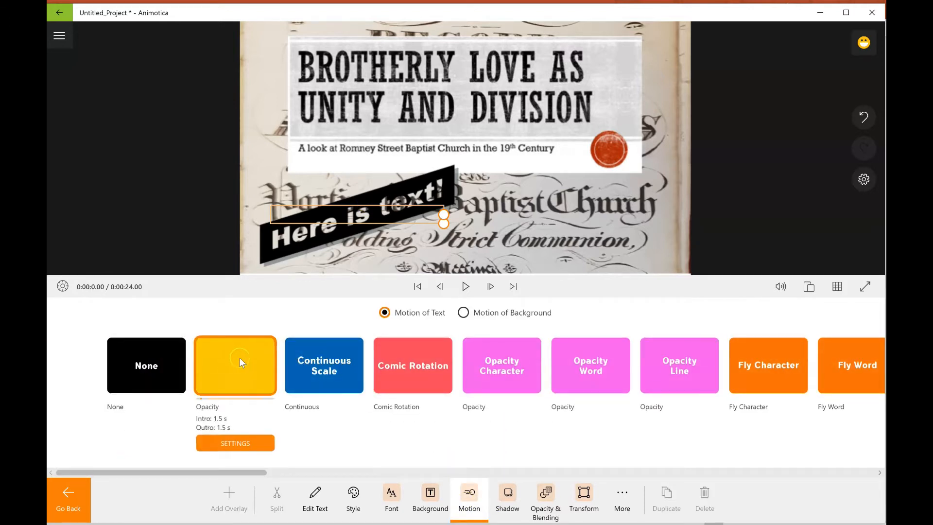
left_click(305, 365)
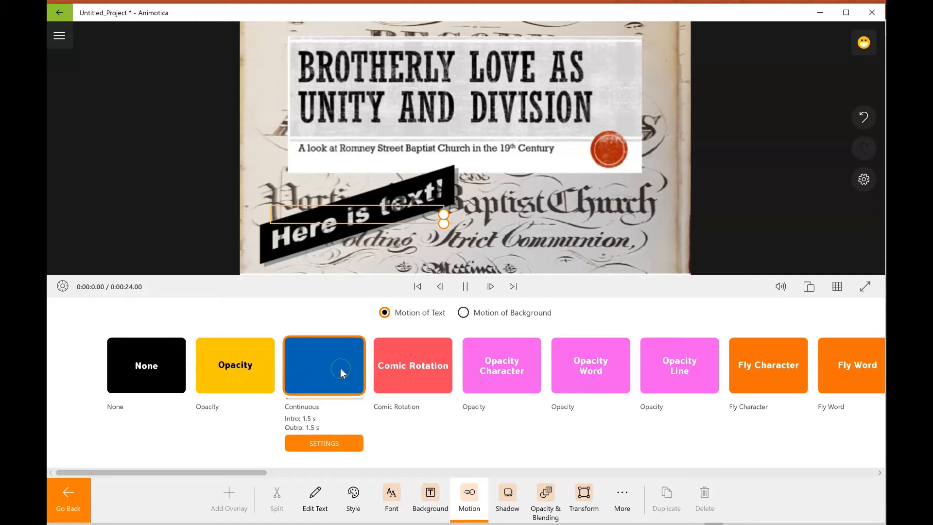
left_click(396, 369)
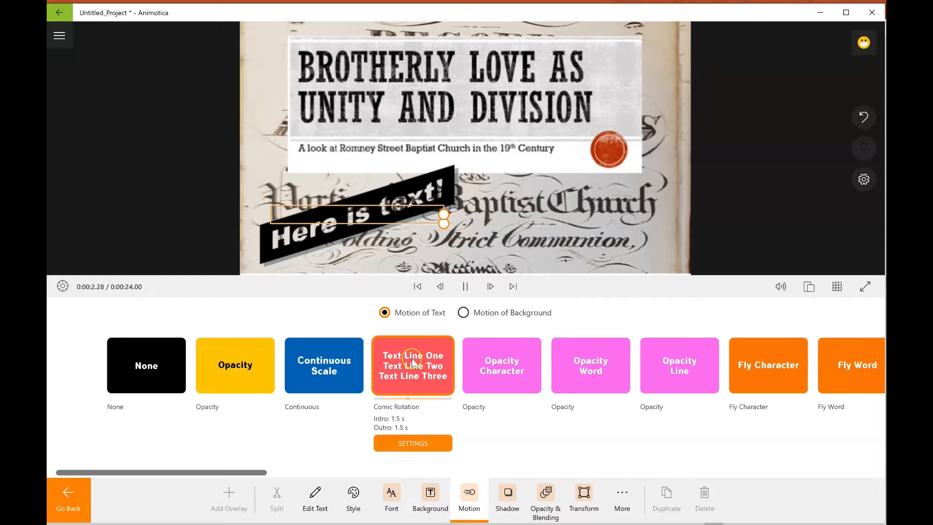
left_click(72, 498)
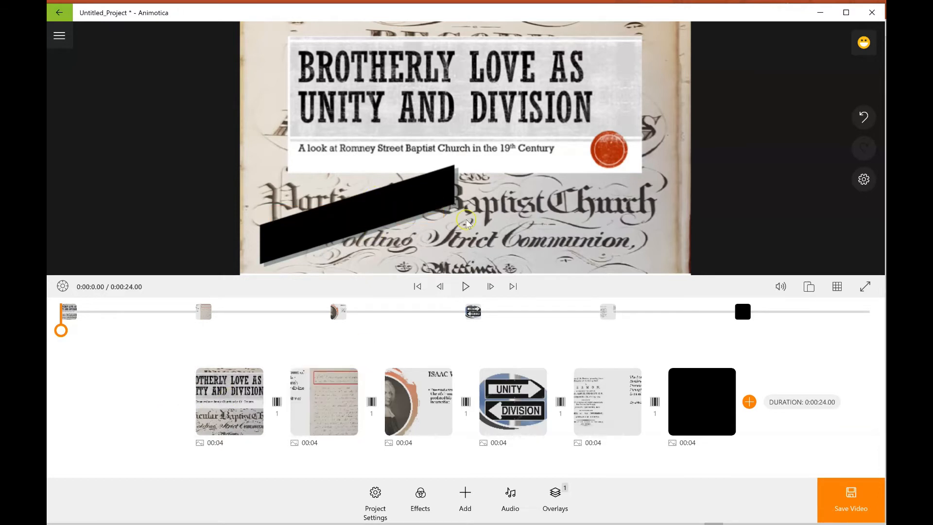
Shift the "Here is text!" overlay to start at about 4 s, at the second clip, and shorten it to about 3 s.
left_click(555, 494)
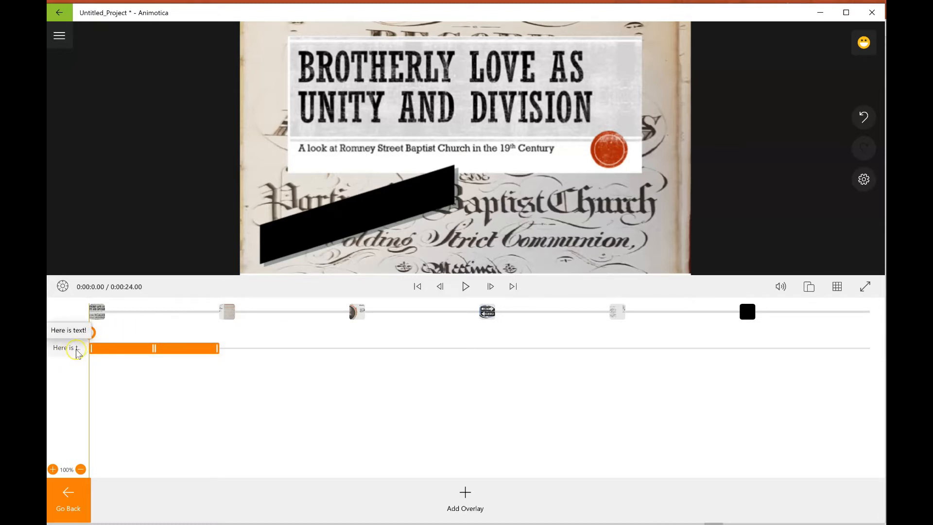
left_click_drag(92, 327, 219, 329)
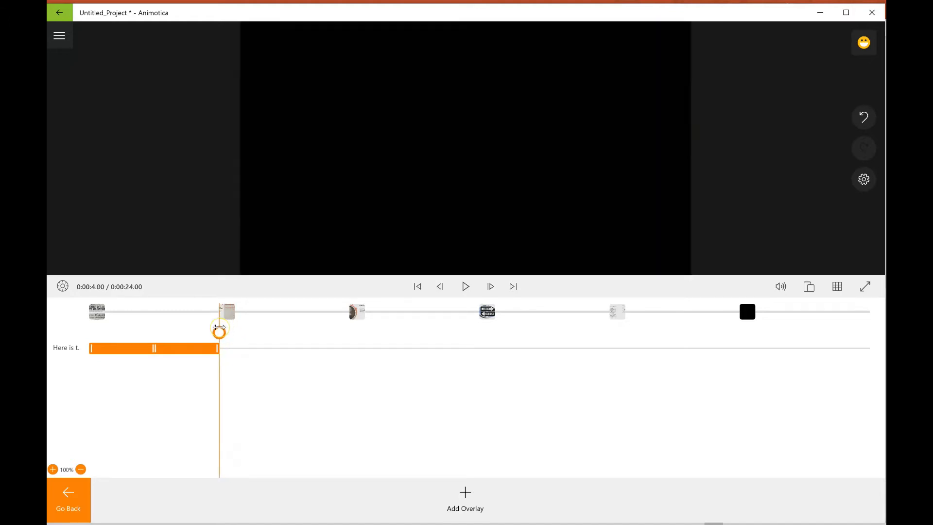
left_click_drag(155, 347, 285, 346)
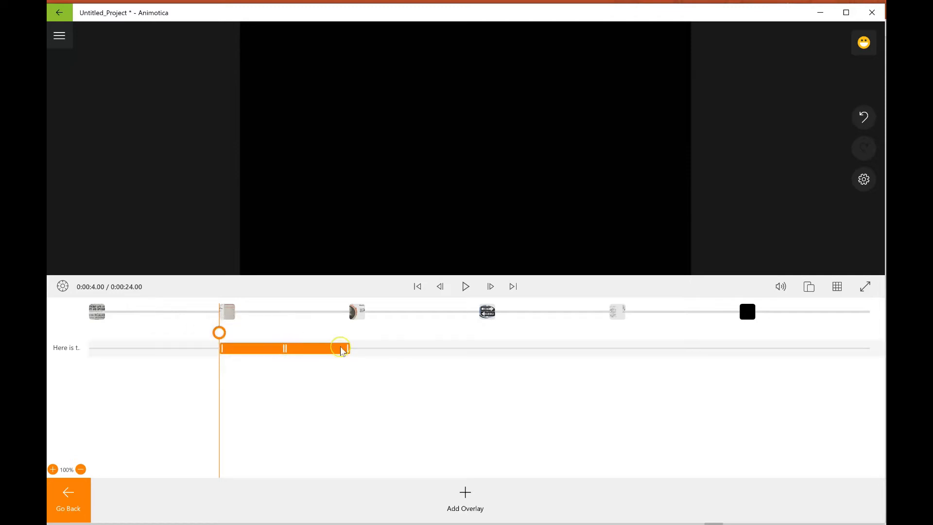
left_click_drag(342, 348, 315, 348)
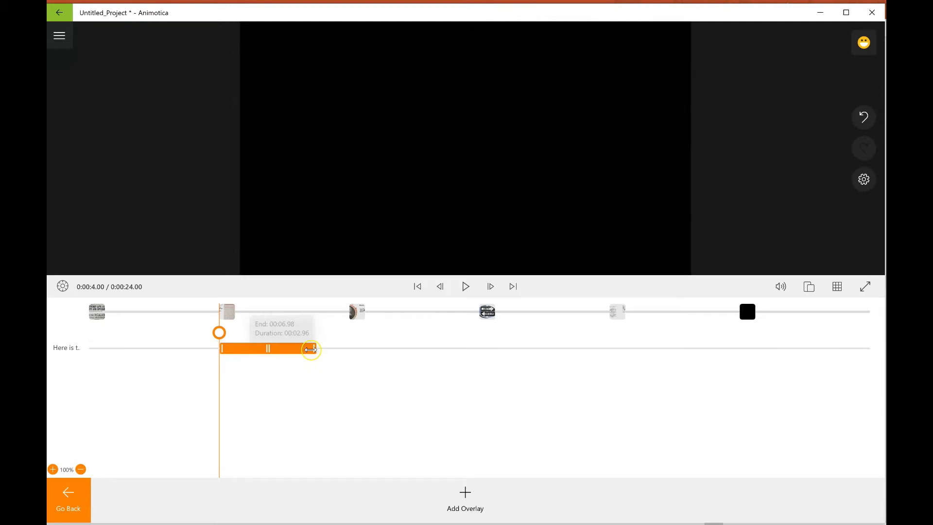
Add the confused-face emoticon sticker at about 1.1 s in the frame's lower right corner and extend it to the end of the video.
left_click_drag(216, 313, 78, 333)
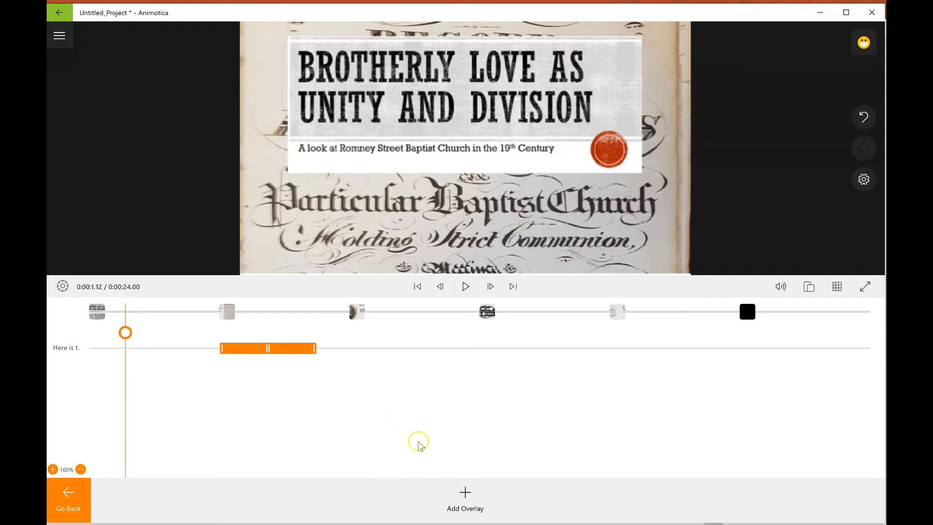
left_click(465, 493)
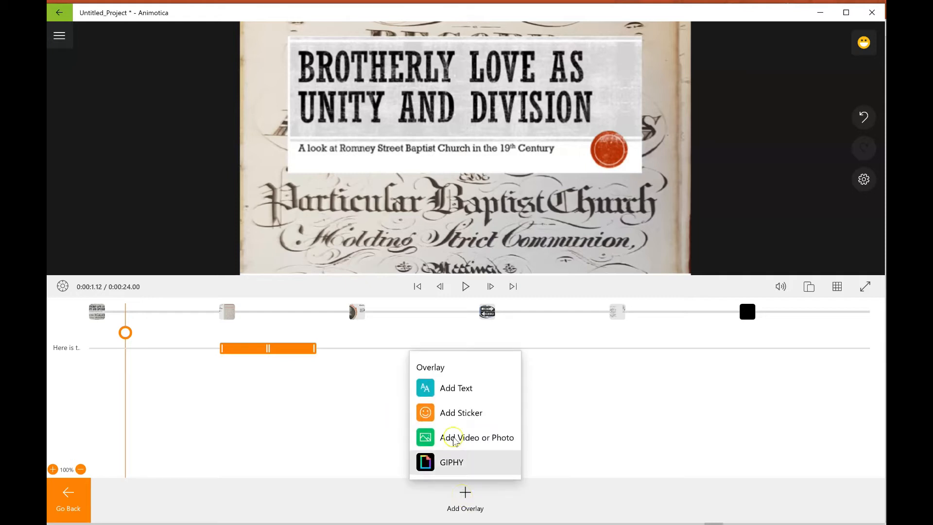
left_click(452, 415)
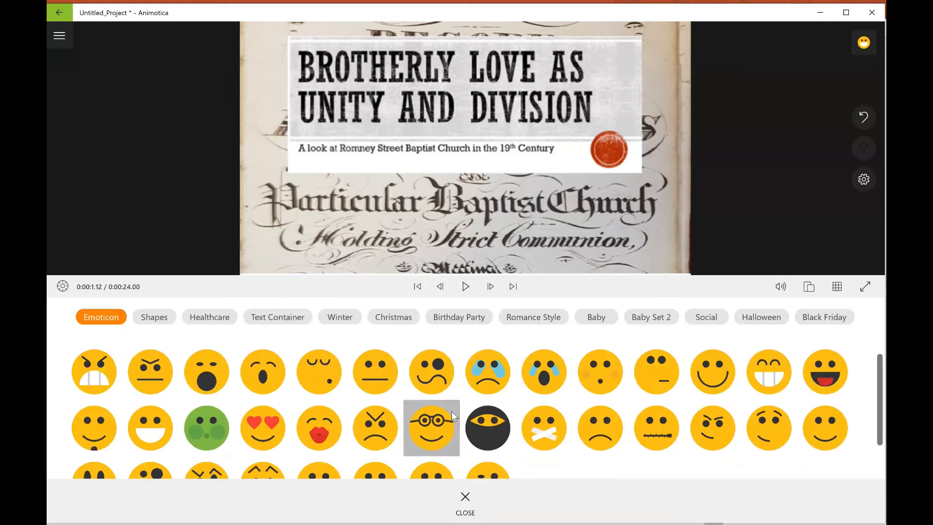
left_click(438, 371)
left_click_drag(468, 147, 650, 232)
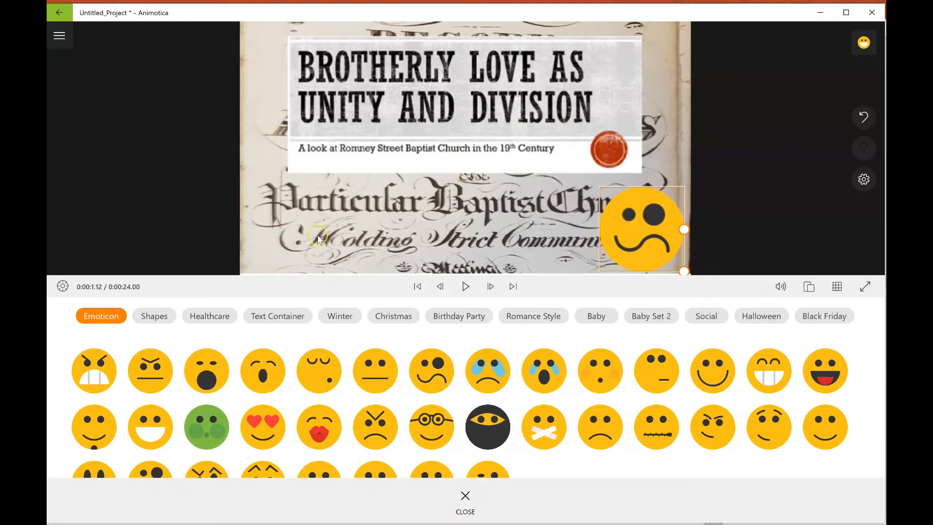
left_click(118, 195)
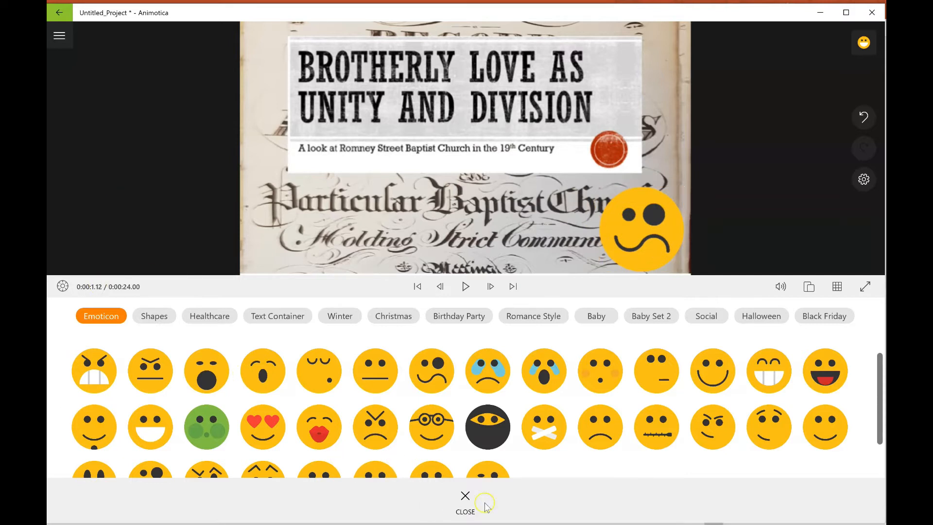
left_click(466, 500)
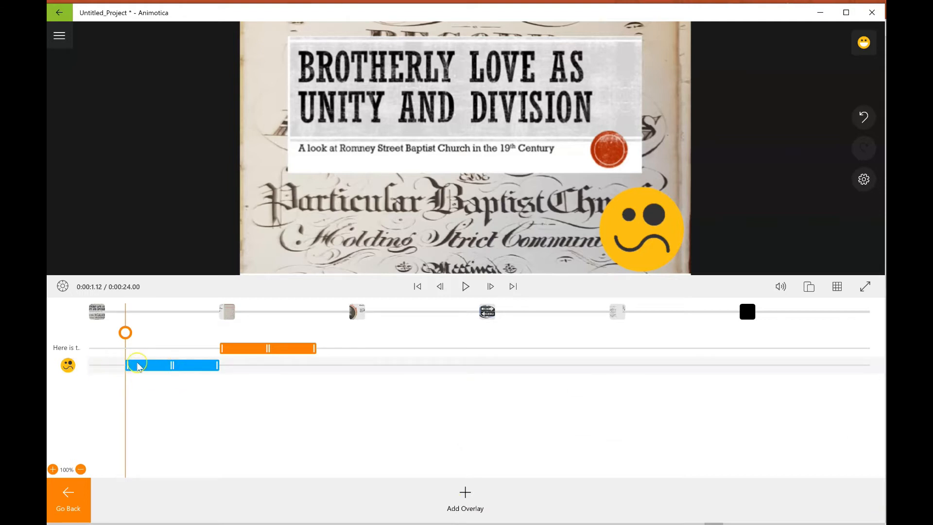
left_click_drag(214, 366, 869, 365)
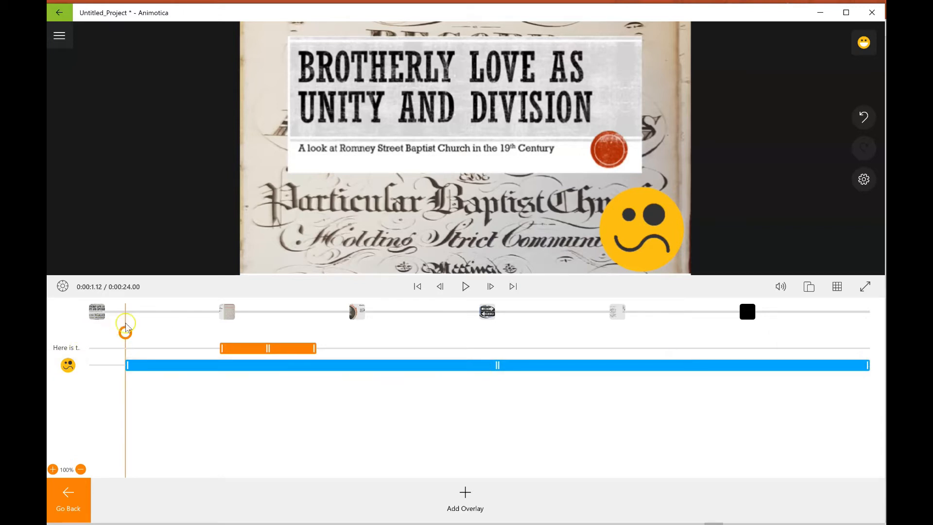
left_click_drag(125, 323, 851, 332)
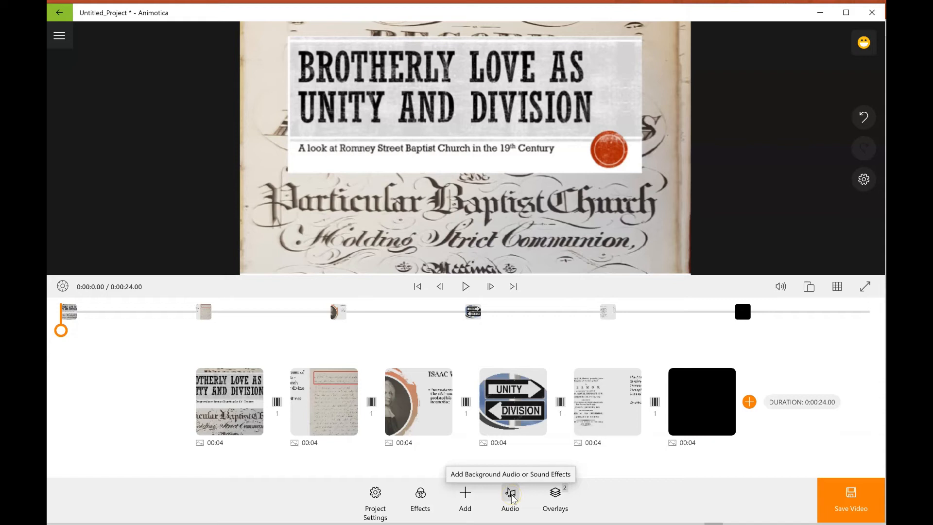
Examine the royalty-free music and local file options available for the project's audio.
left_click(511, 496)
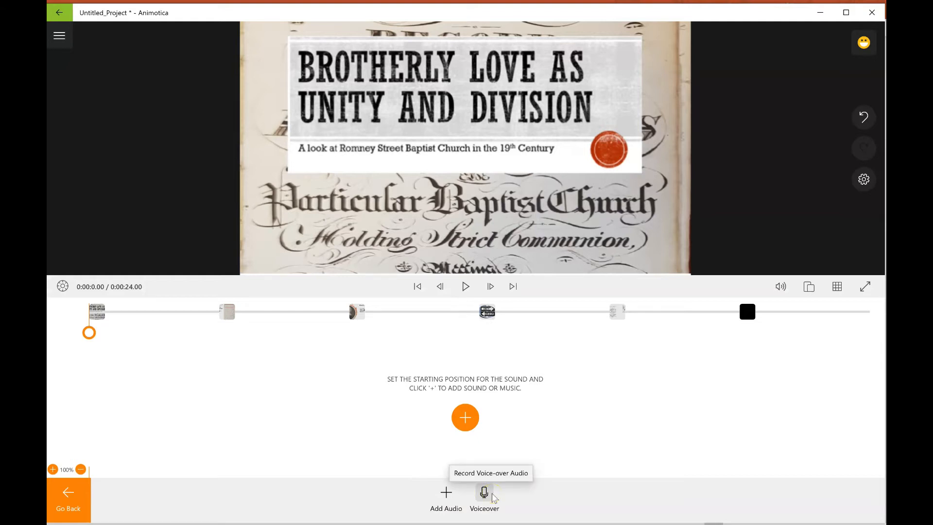
left_click(450, 500)
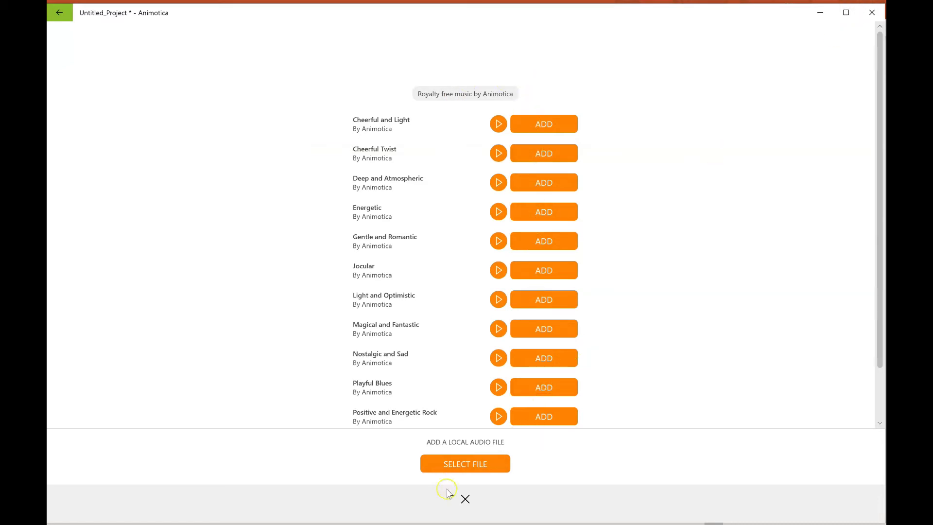
left_click(474, 498)
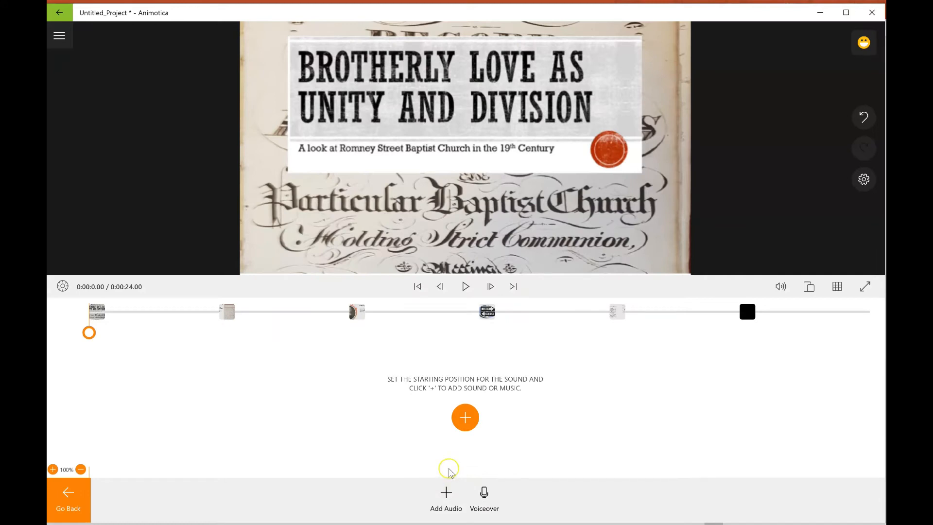
Record a voiceover starting at about 4 s, at the second clip, and stop it at about 17.6 s.
left_click(485, 499)
left_click(91, 324)
mouse_move(91, 324)
left_mouse_down()
mouse_move(250, 333)
mouse_move(229, 336)
left_mouse_up()
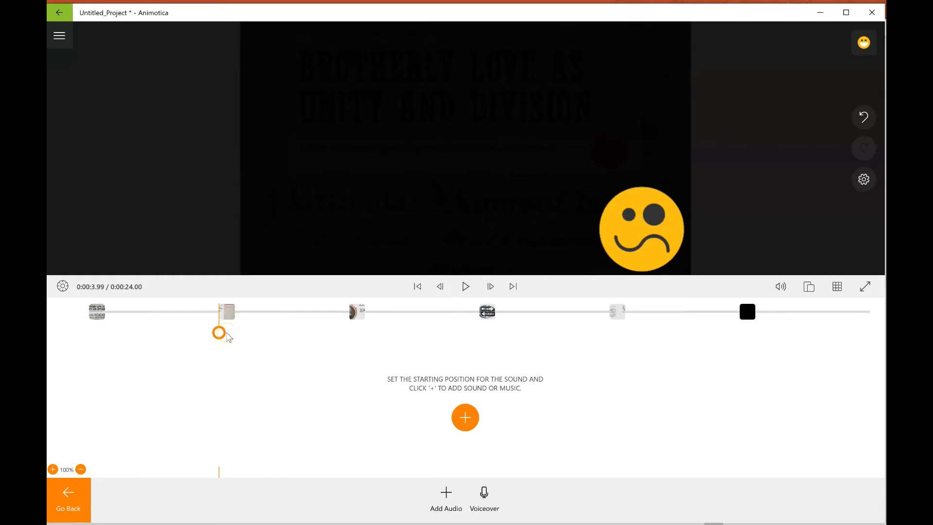
left_click(235, 315)
left_click(486, 496)
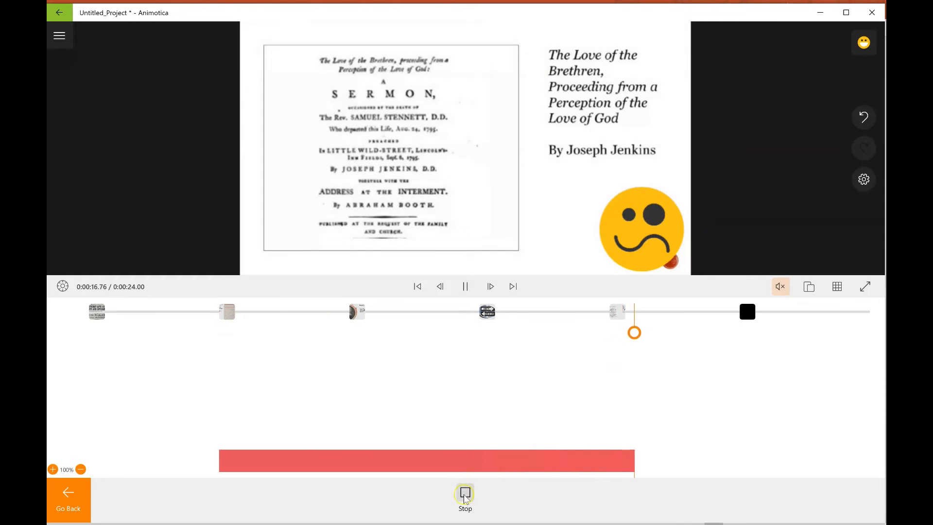
left_click(465, 497)
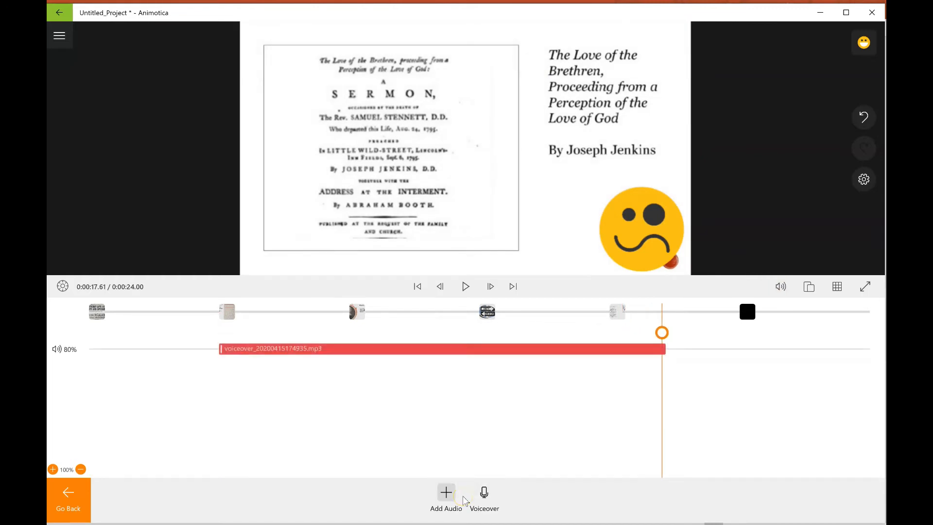
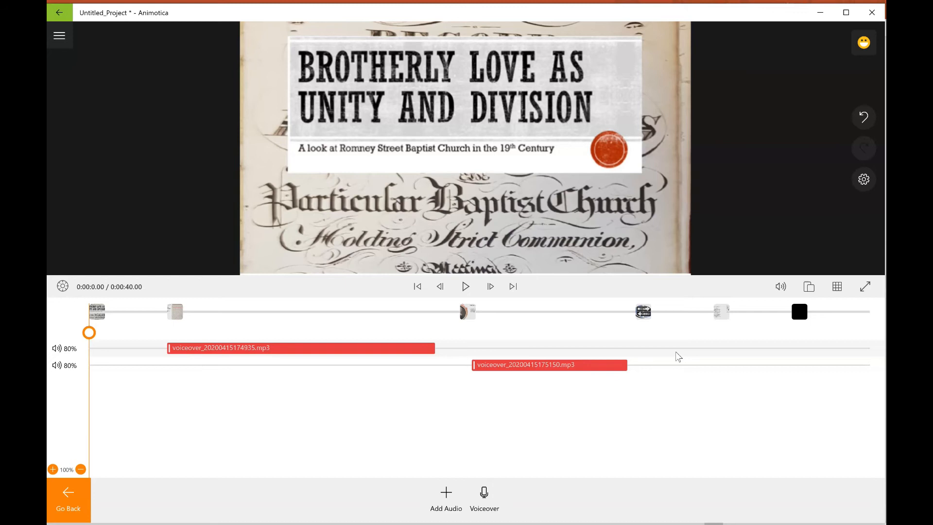
Preview the royalty-free "Gentle and Romantic" track and add it as background music from the start of the video.
left_click(489, 378)
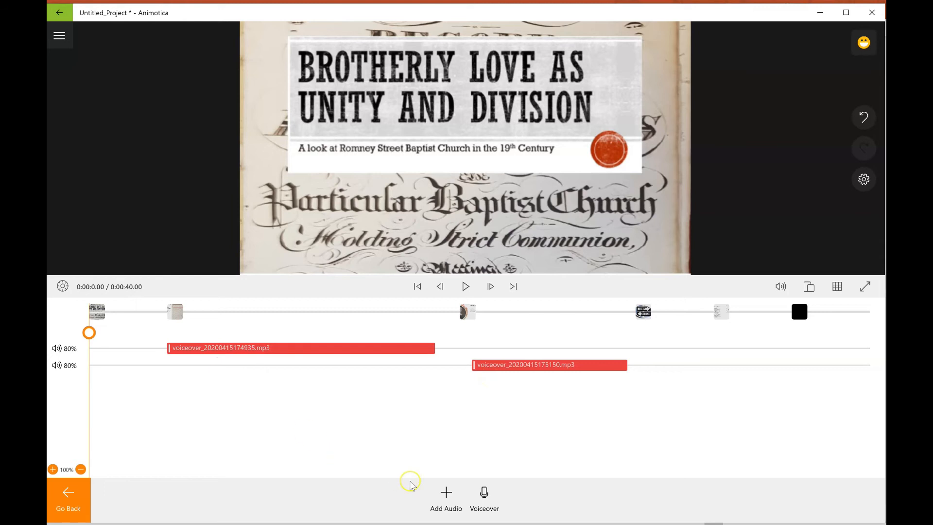
left_click(442, 495)
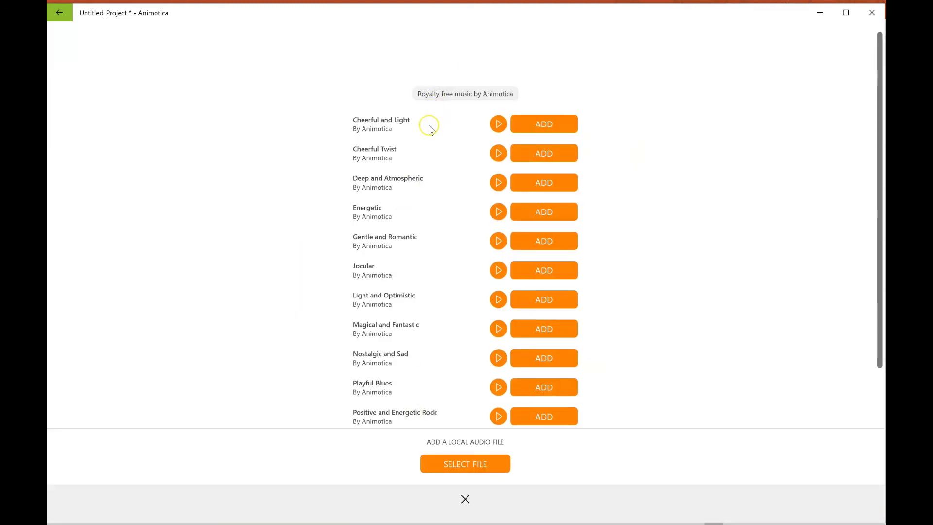
scroll(423, 141, "down", 1)
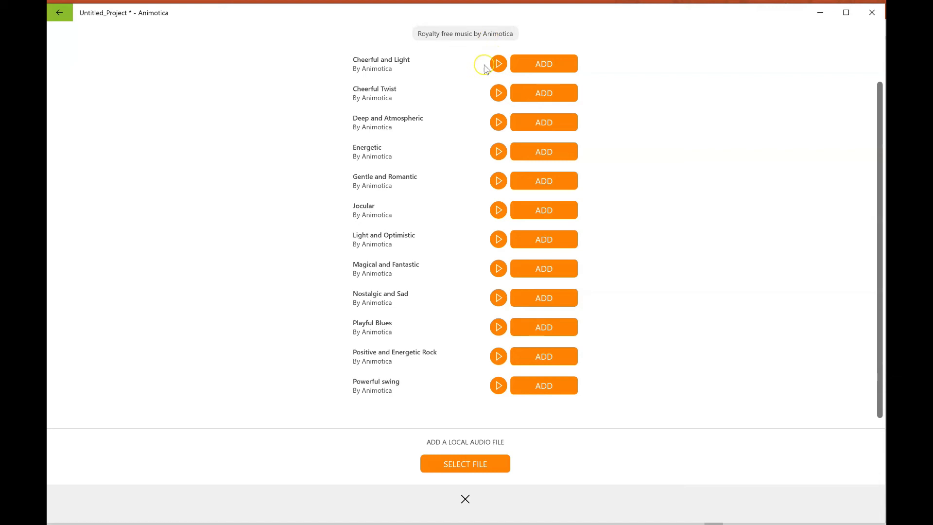
left_click(497, 182)
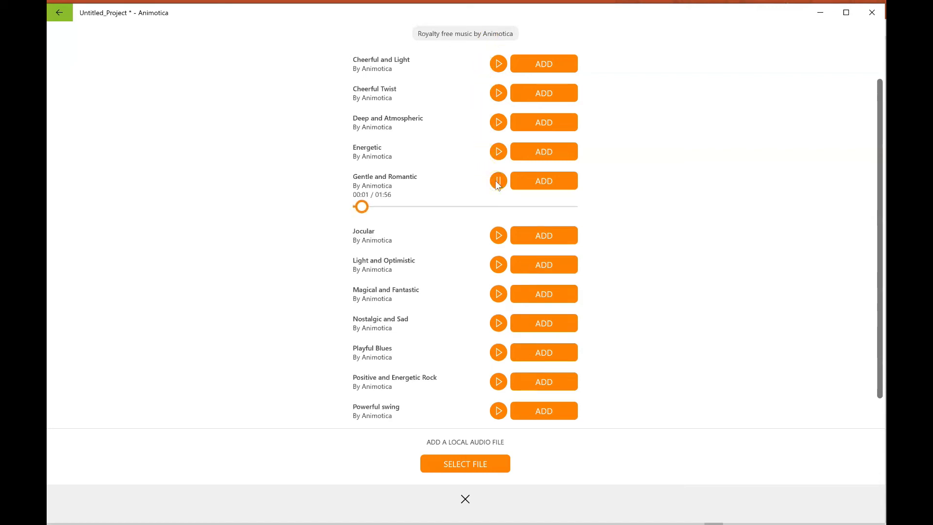
left_click(497, 181)
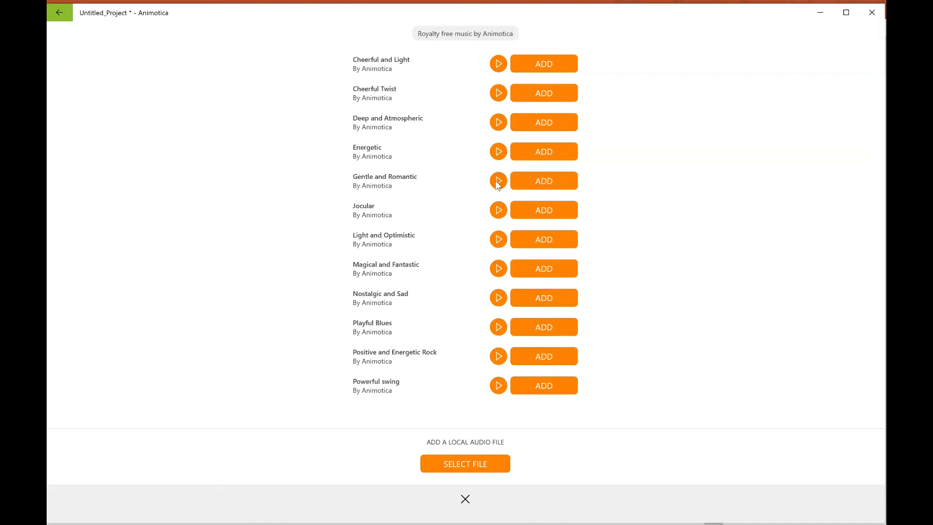
left_click(545, 180)
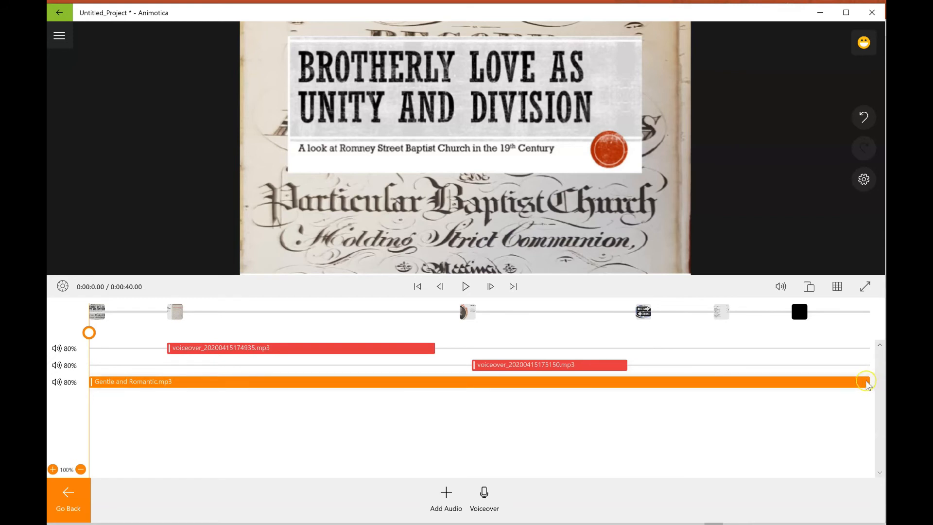
Select the "Gentle and Romantic" track and play the opening to about 6 s to check its loudness against the voiceover.
left_click(832, 381)
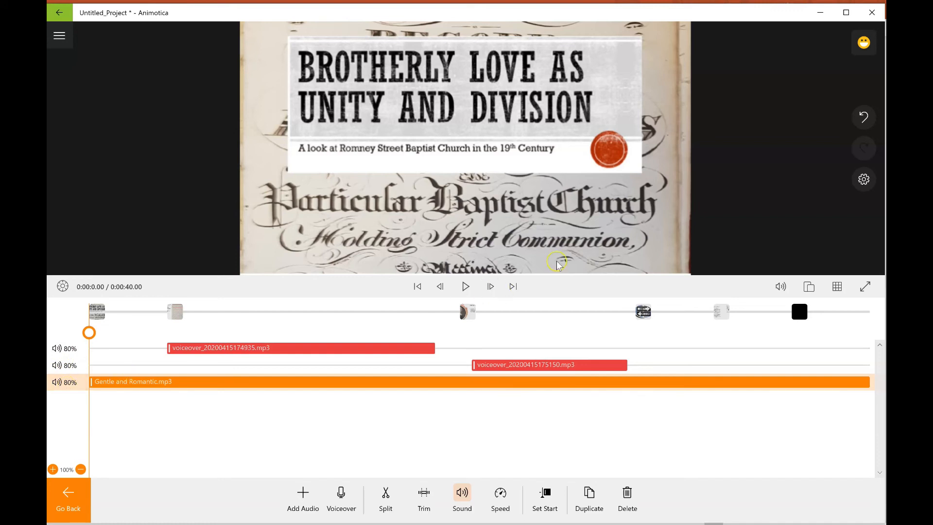
left_click(464, 287)
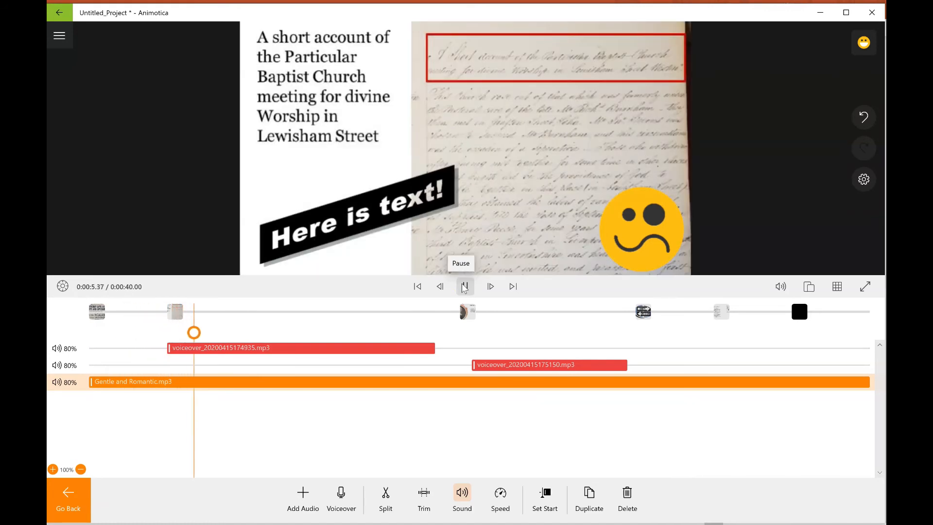
left_click(464, 287)
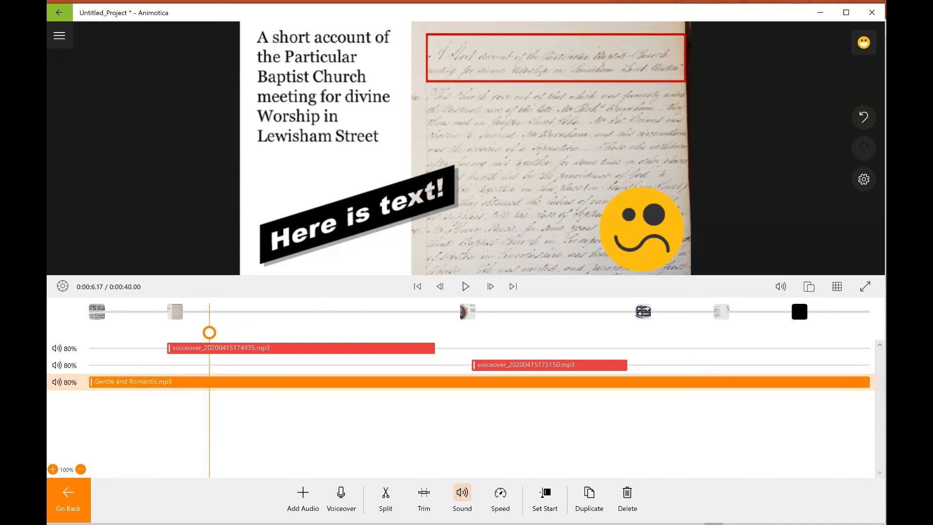
Set the "Gentle and Romantic" track's volume to 12 %, its fade-in to 1 s and its fade-out to 1.5 s.
left_click(69, 383)
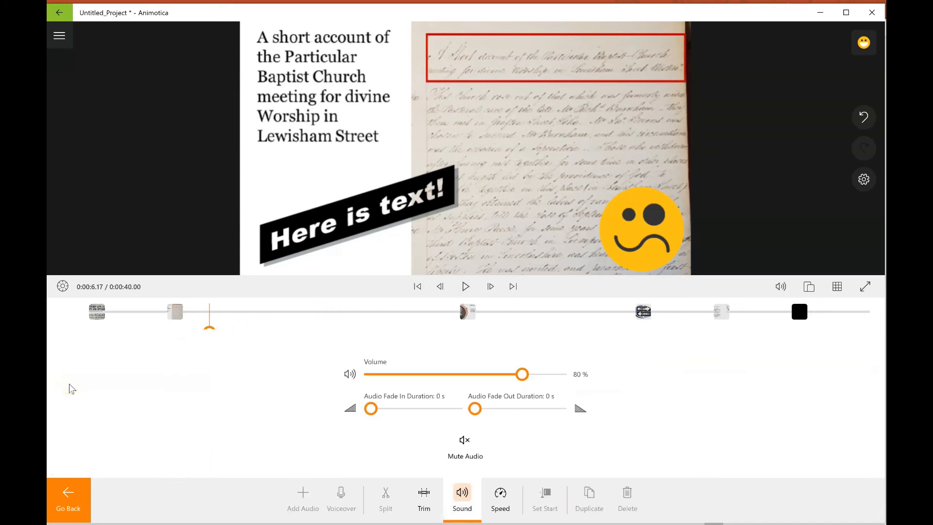
left_click_drag(522, 343, 397, 344)
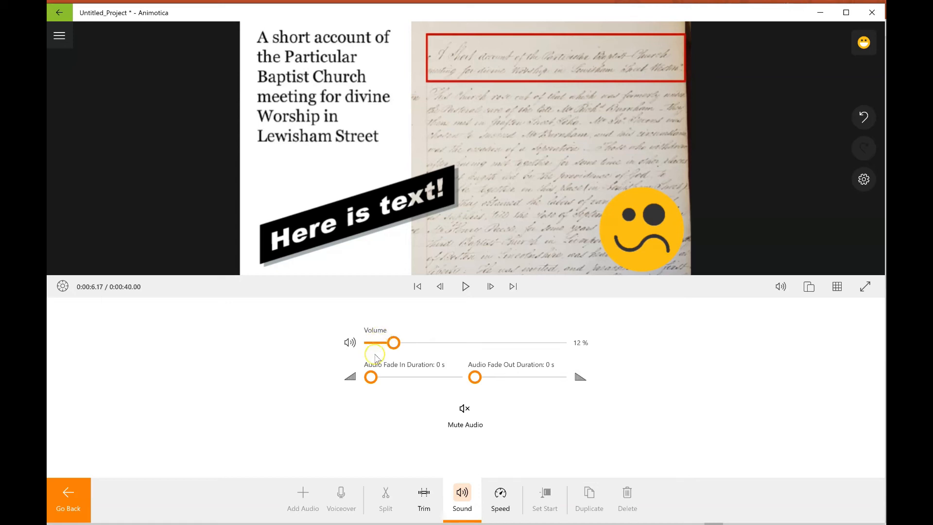
left_click_drag(373, 378, 387, 377)
left_click_drag(475, 377, 497, 380)
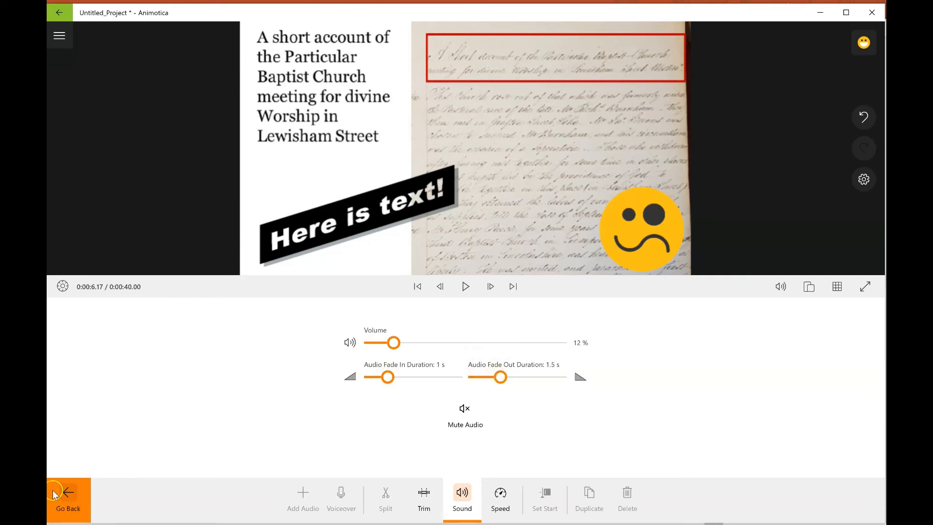
left_click(68, 501)
Play the video from the start to check the balance between the quieter music and the voiceover.
left_click_drag(210, 309, 73, 321)
left_click(466, 286)
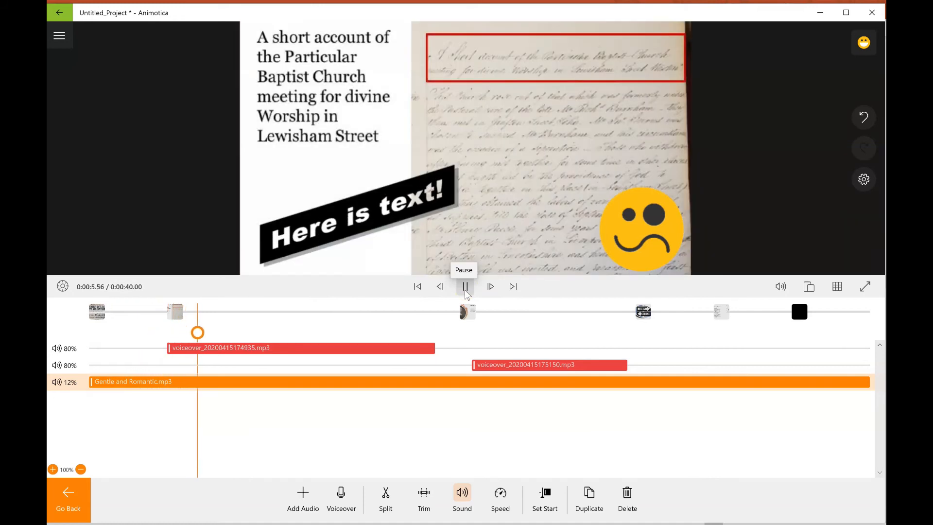
left_click(466, 294)
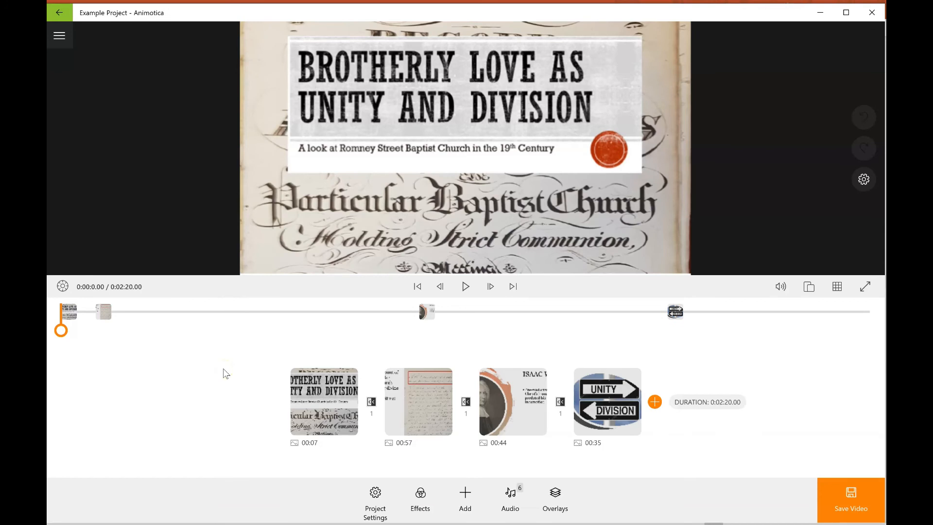
Examine the audio tracks of the Example Project and play its opening to about 18 s.
mouse_move(305, 385)
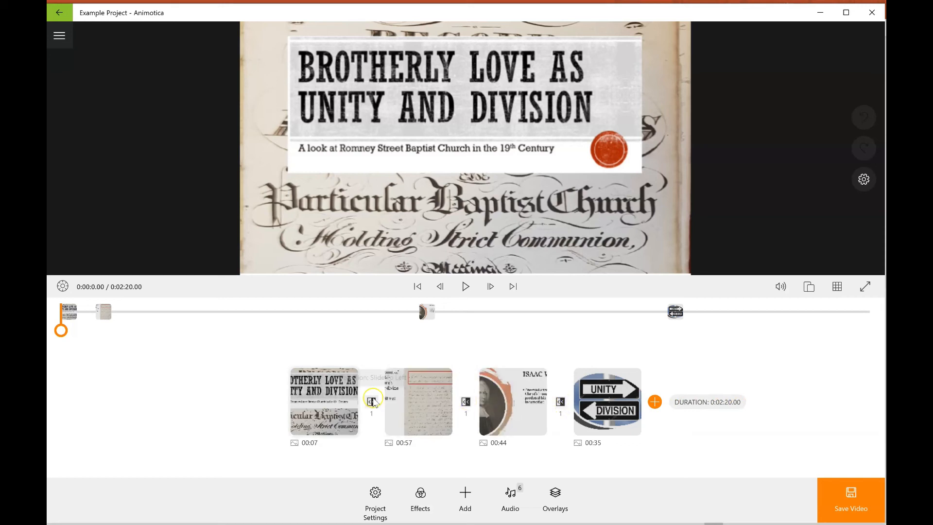
left_click(501, 490)
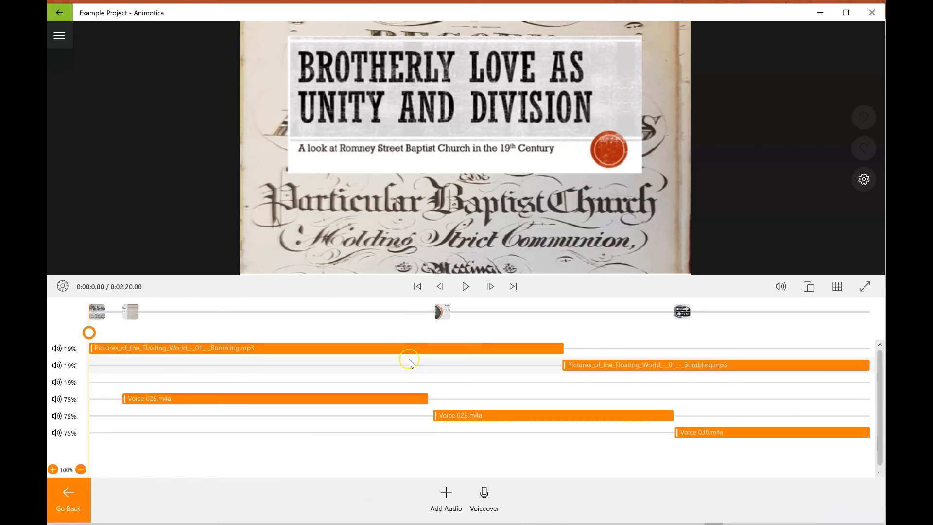
left_click(464, 290)
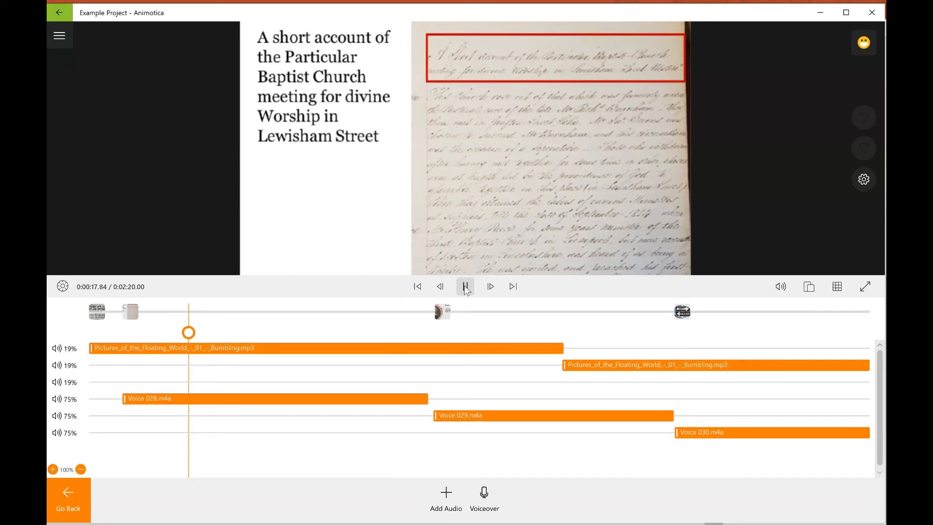
left_click(466, 287)
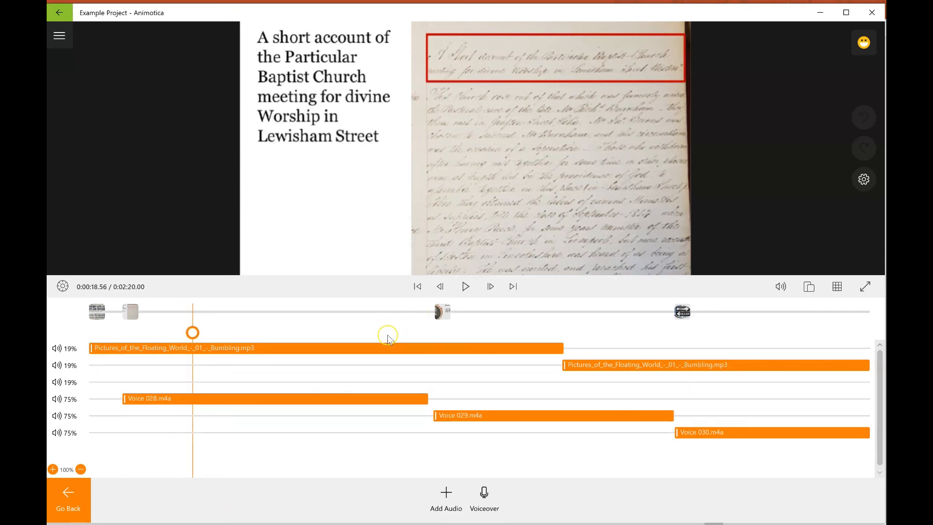
Export the Example Project video at 1080p resolution and start rendering it.
left_click(59, 34)
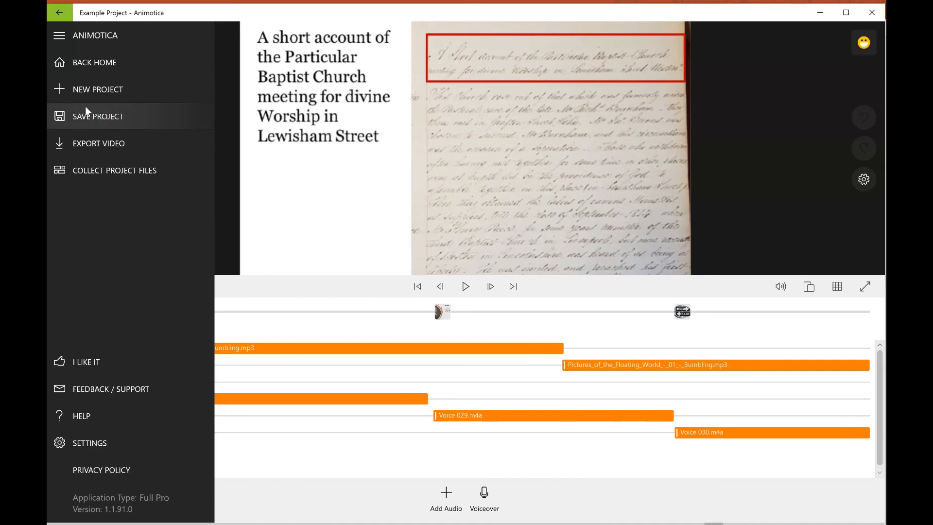
left_click(59, 12)
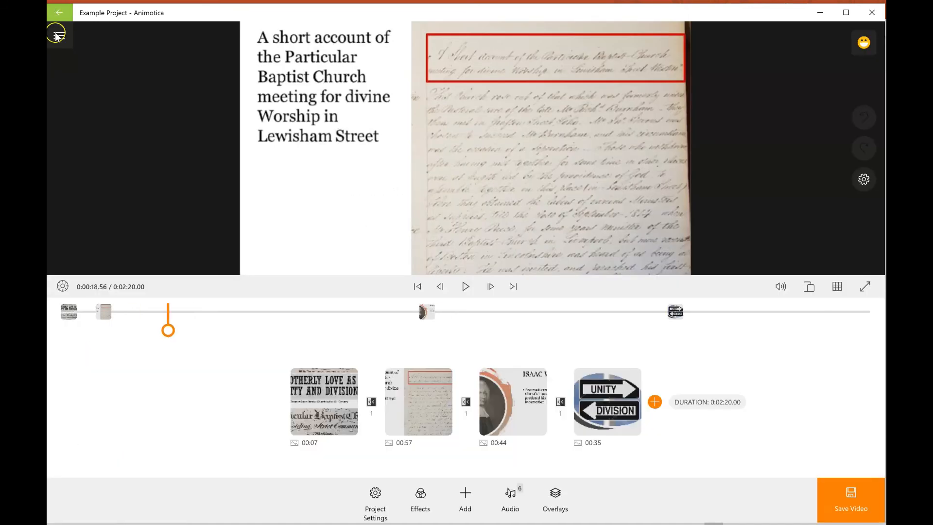
left_click(59, 36)
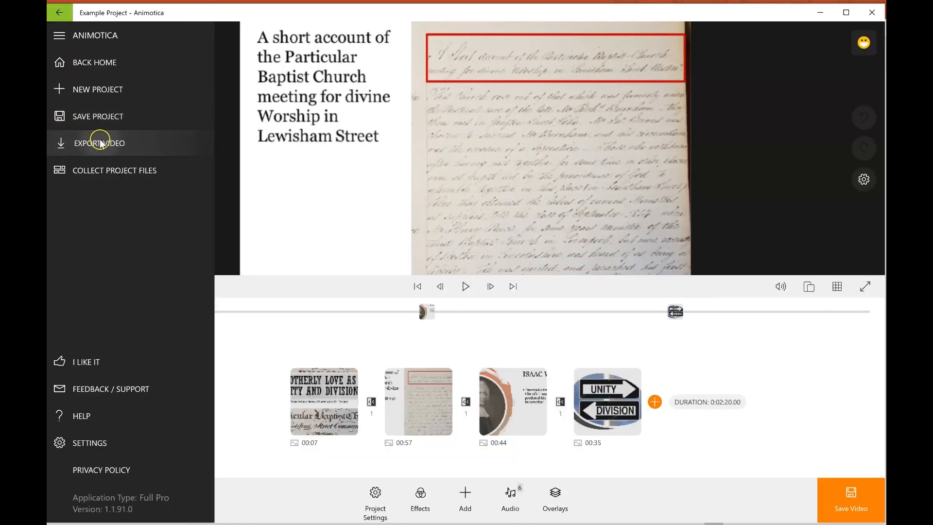
left_click(100, 142)
left_click_drag(463, 209, 508, 206)
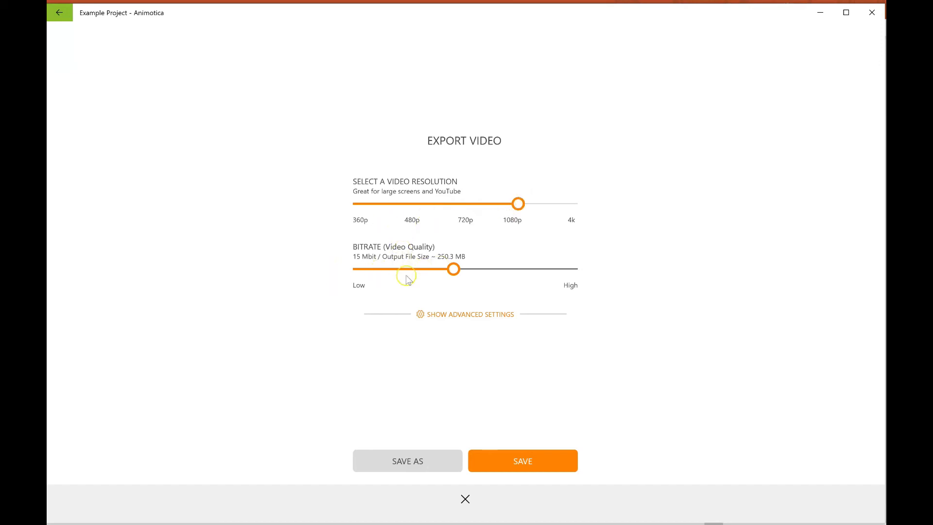
left_click(521, 462)
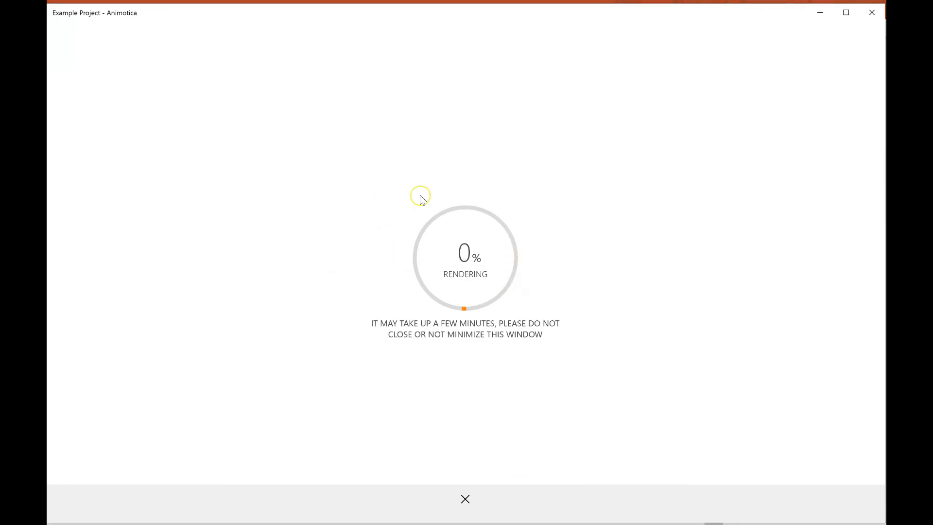